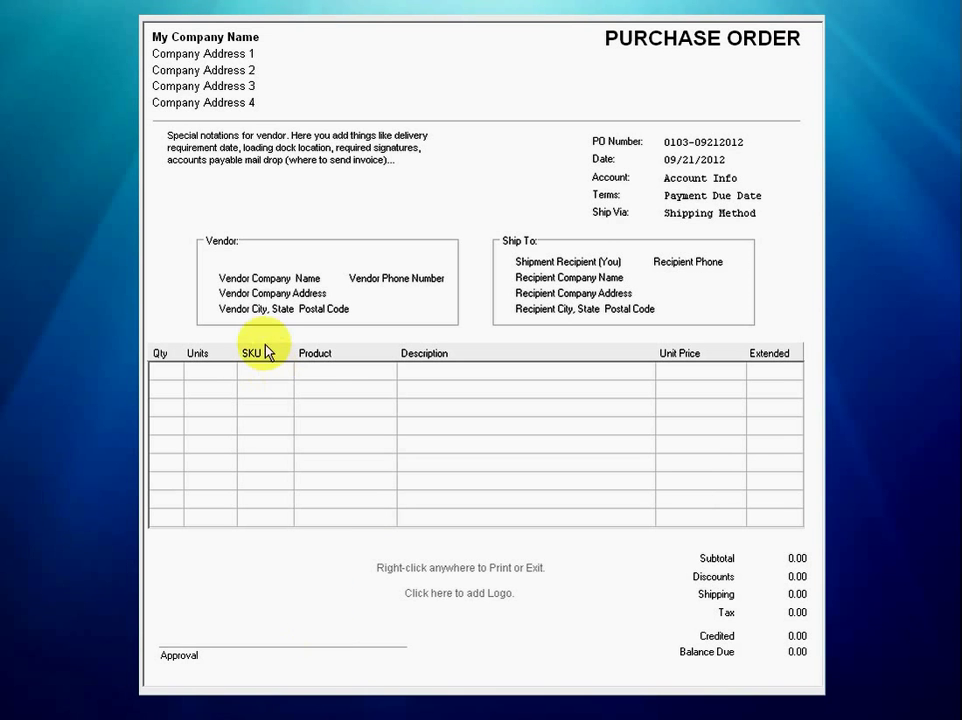
# Step: Enter 'Applied Analytic Systems, Inc.' as the company name in Candara Bold Italic 14
pyautogui.click(200, 40)
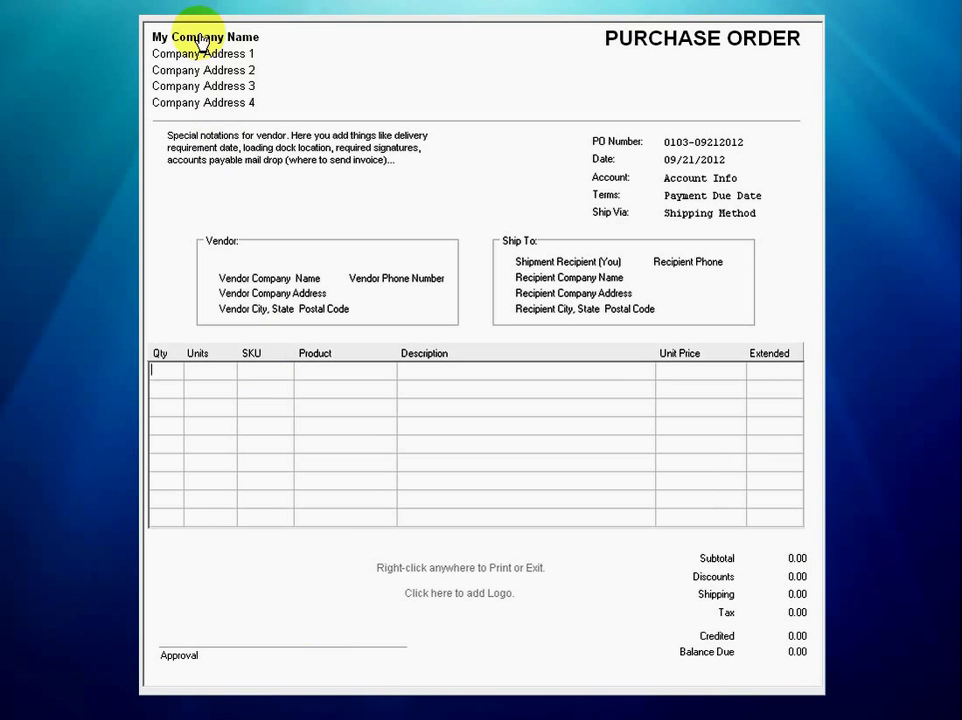
pyautogui.click(200, 40)
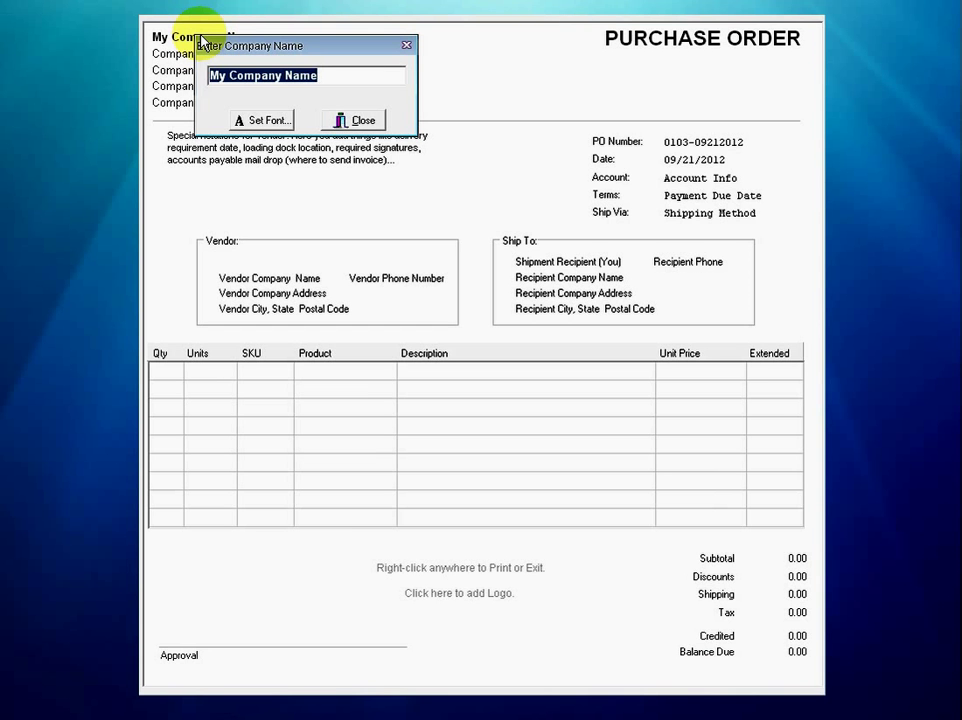
pyautogui.write('Applied Analy')
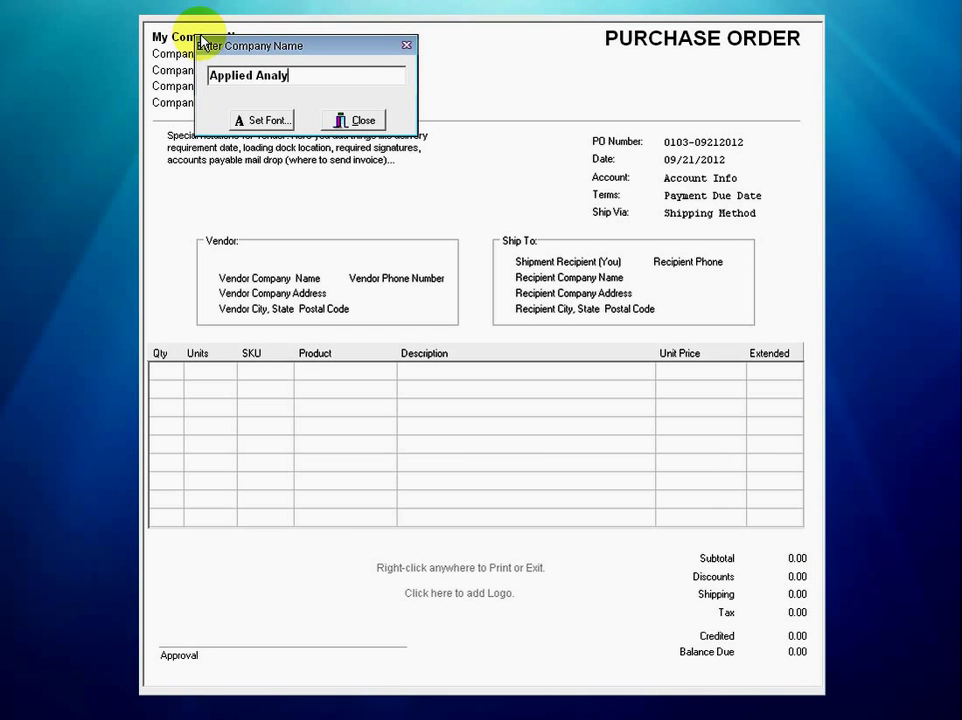
pyautogui.write('tic Systems, Inc.')
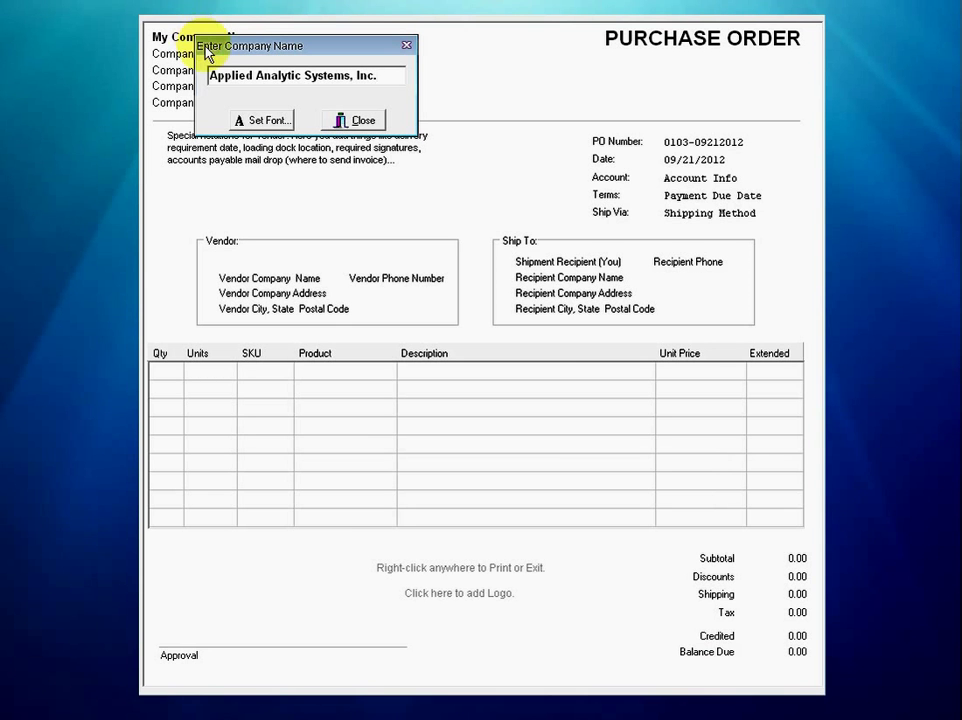
pyautogui.click(259, 124)
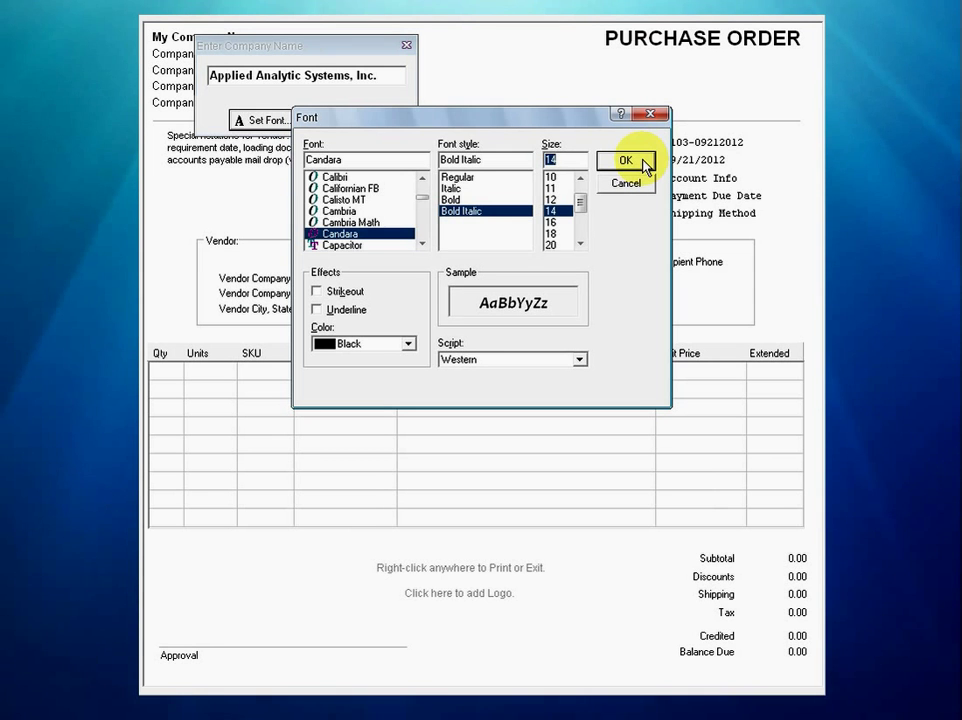
pyautogui.click(645, 165)
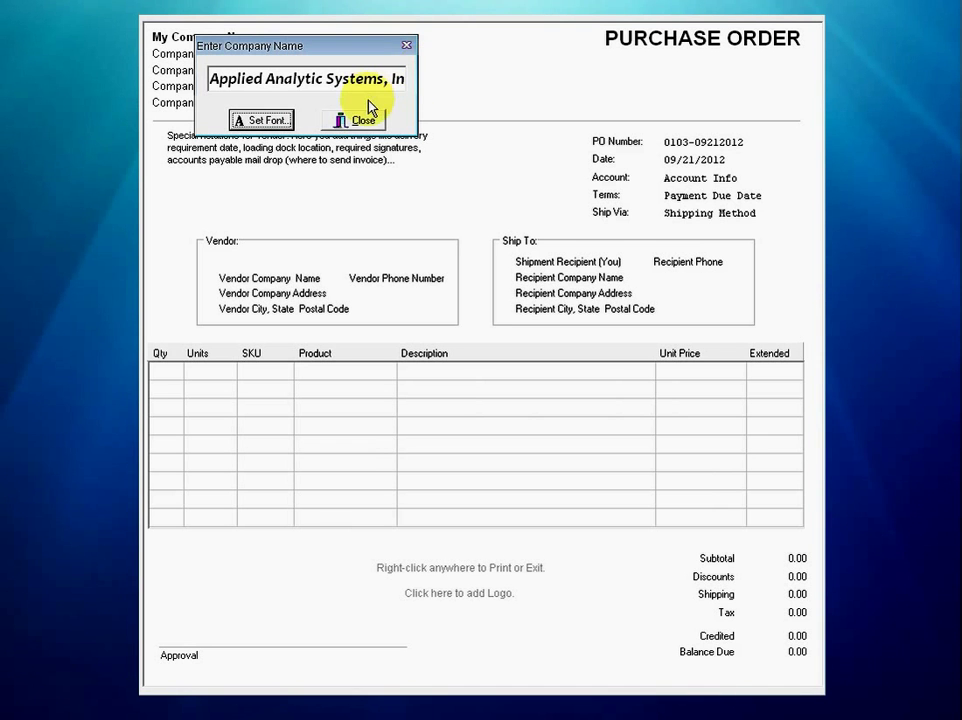
pyautogui.click(376, 127)
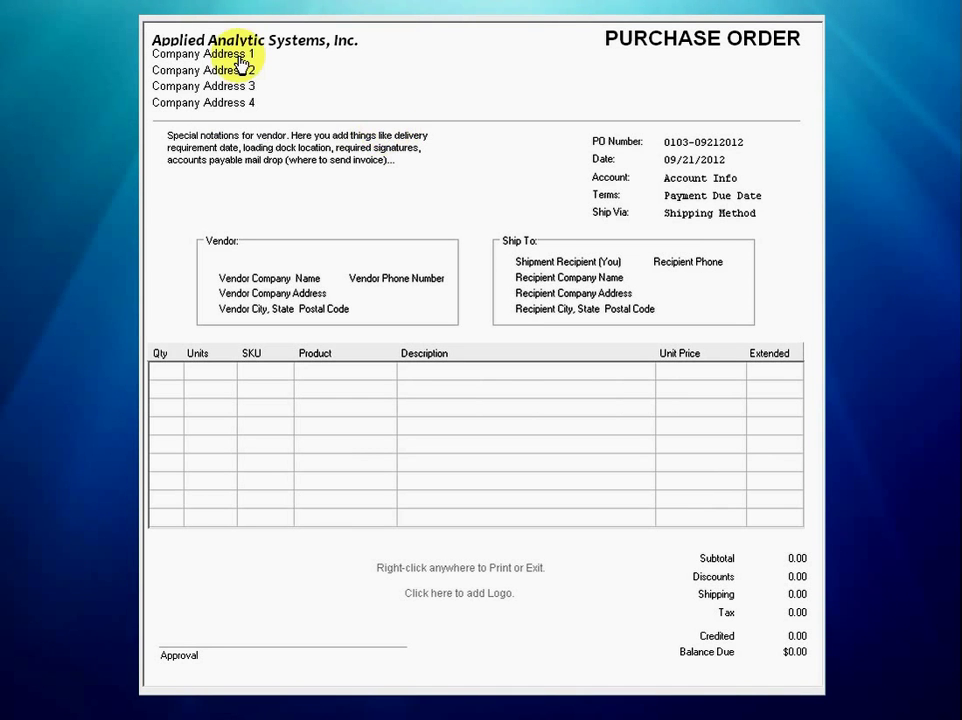
# Step: Enter the company's street address lines and set them in Candara Regular 12
pyautogui.click(240, 60)
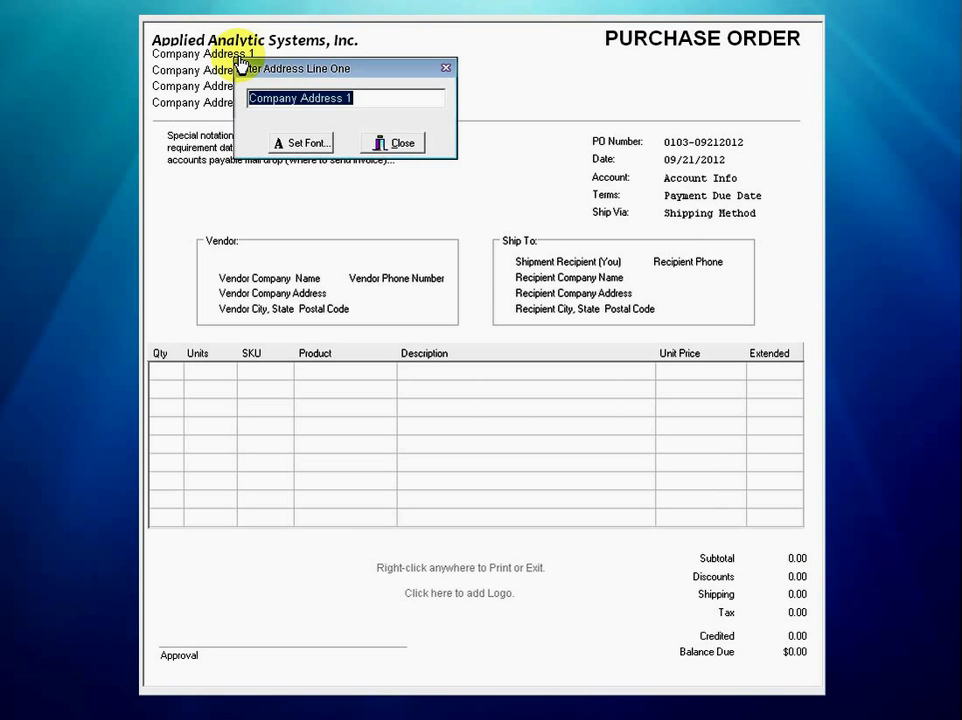
pyautogui.write('651')
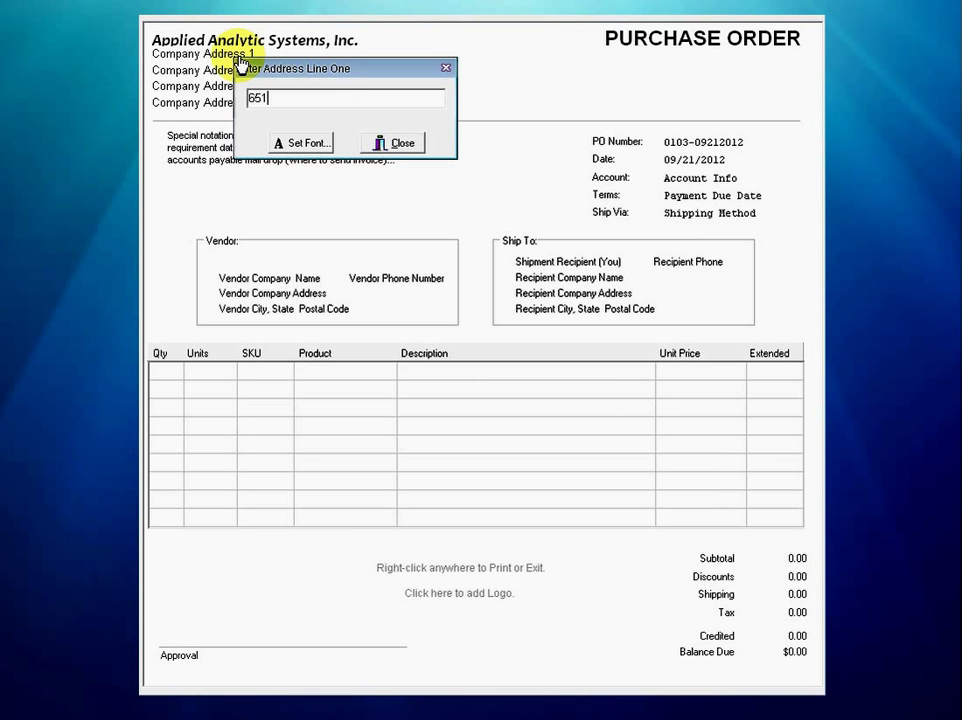
pyautogui.write(' Holiday Drive, Suite 300')
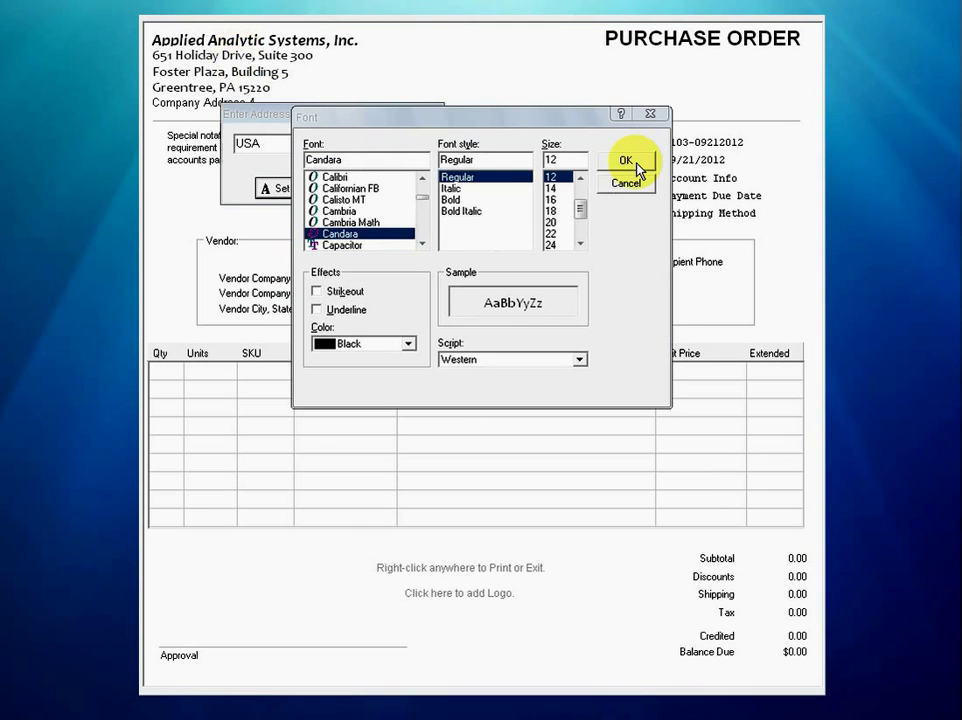
pyautogui.click(628, 163)
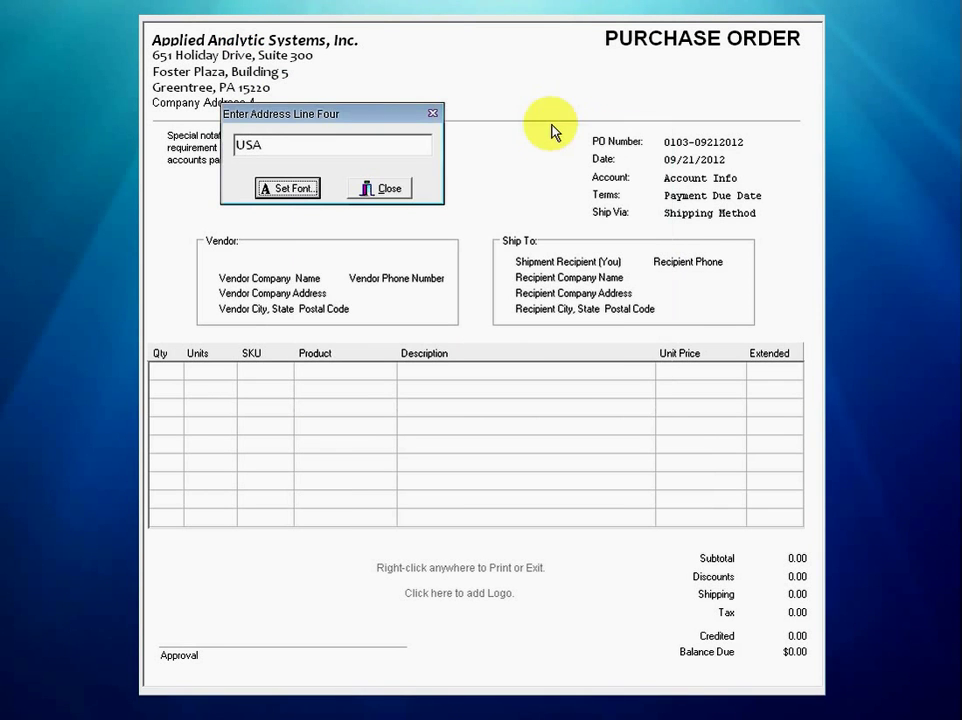
pyautogui.click(386, 192)
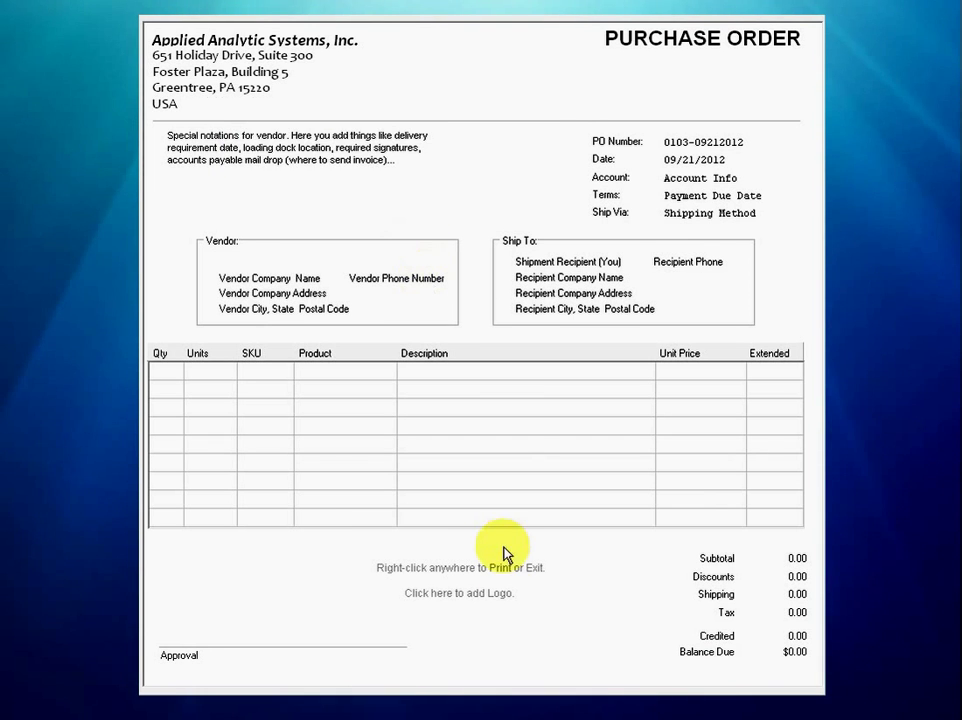
# Step: Insert logo80x90.wmf from the AAS folder as the purchase order logo
pyautogui.click(508, 600)
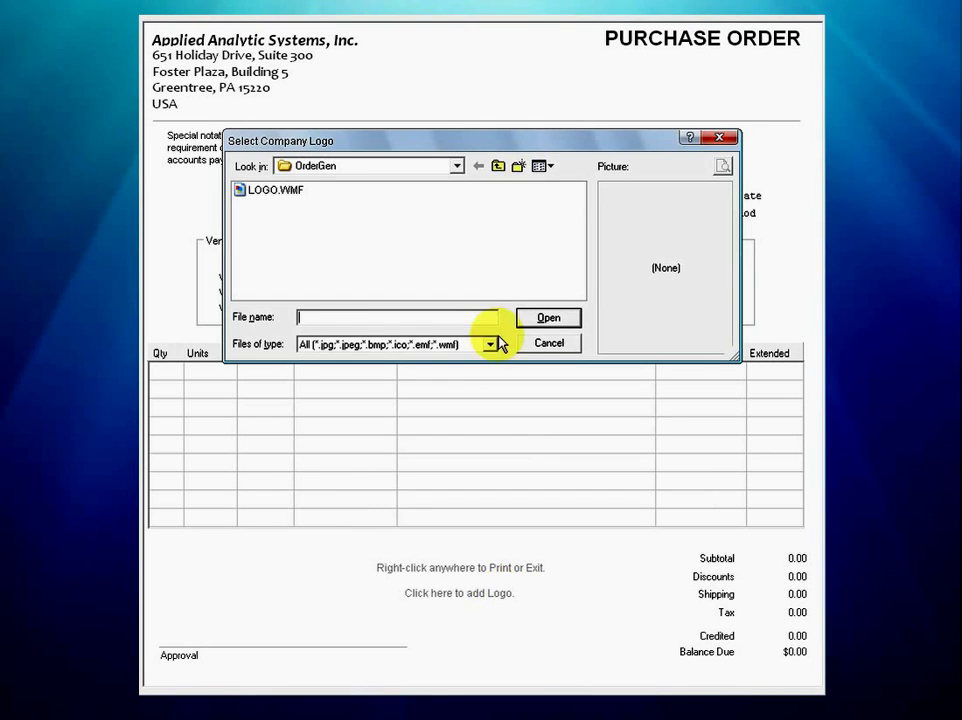
pyautogui.click(497, 166)
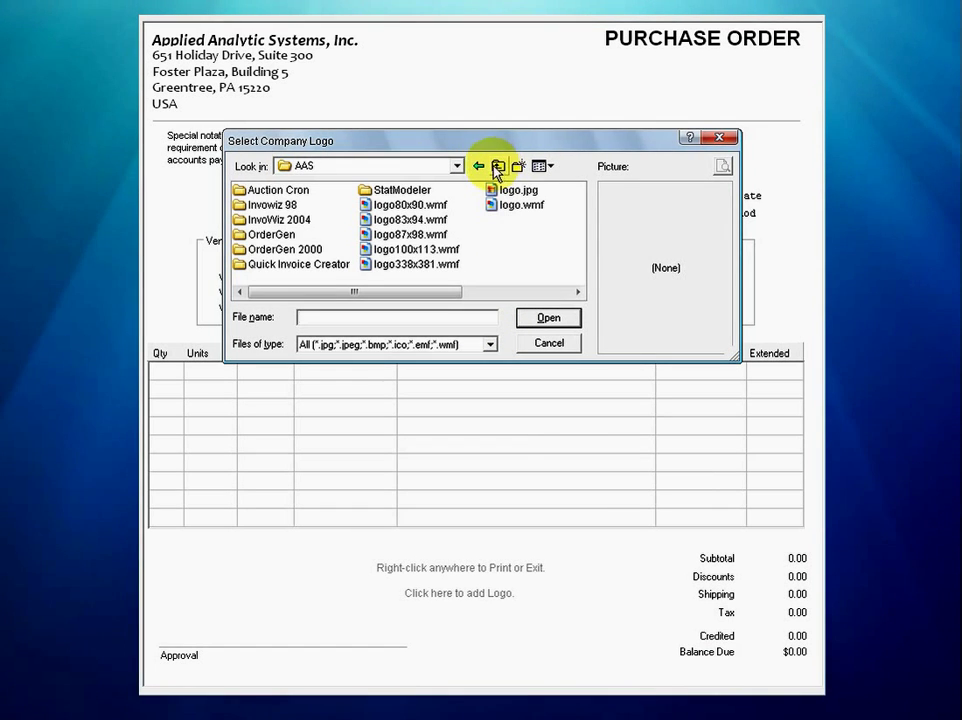
pyautogui.click(438, 205)
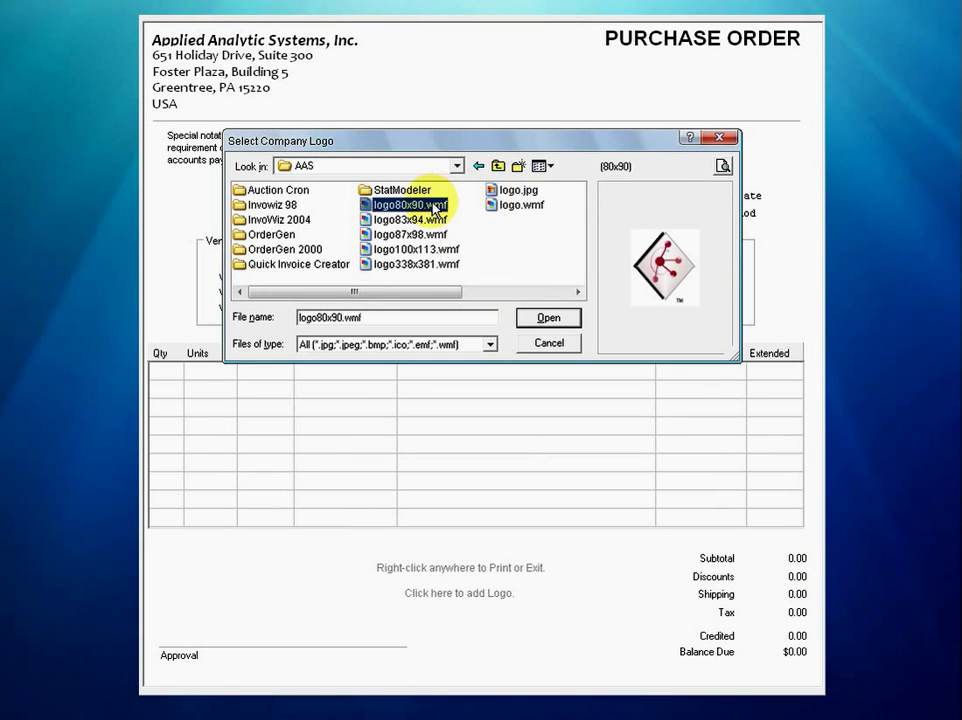
pyautogui.click(543, 328)
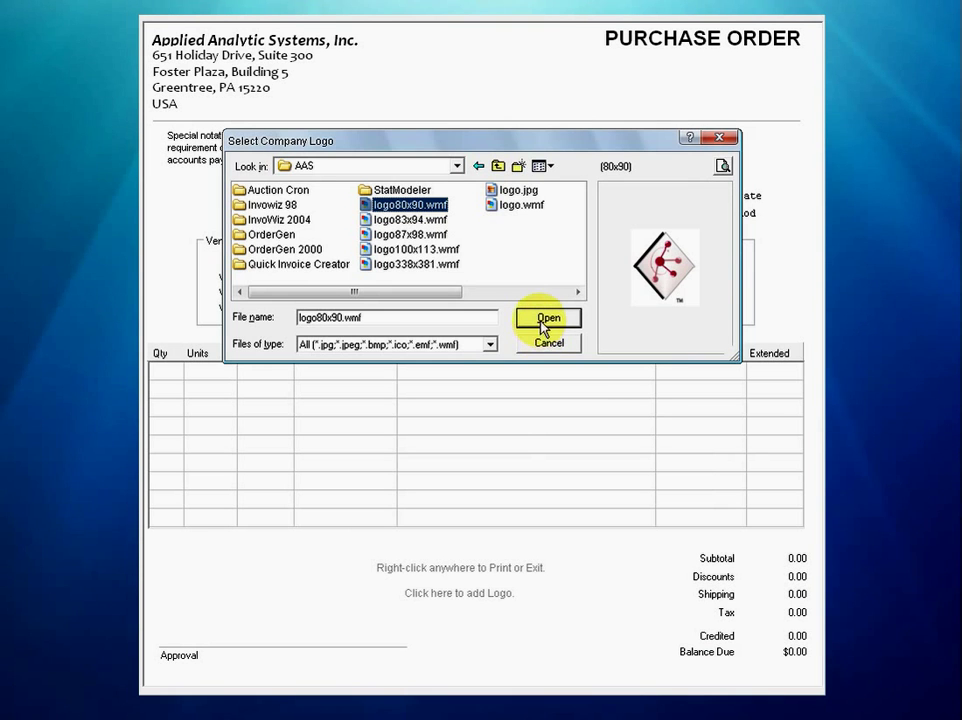
pyautogui.click(543, 328)
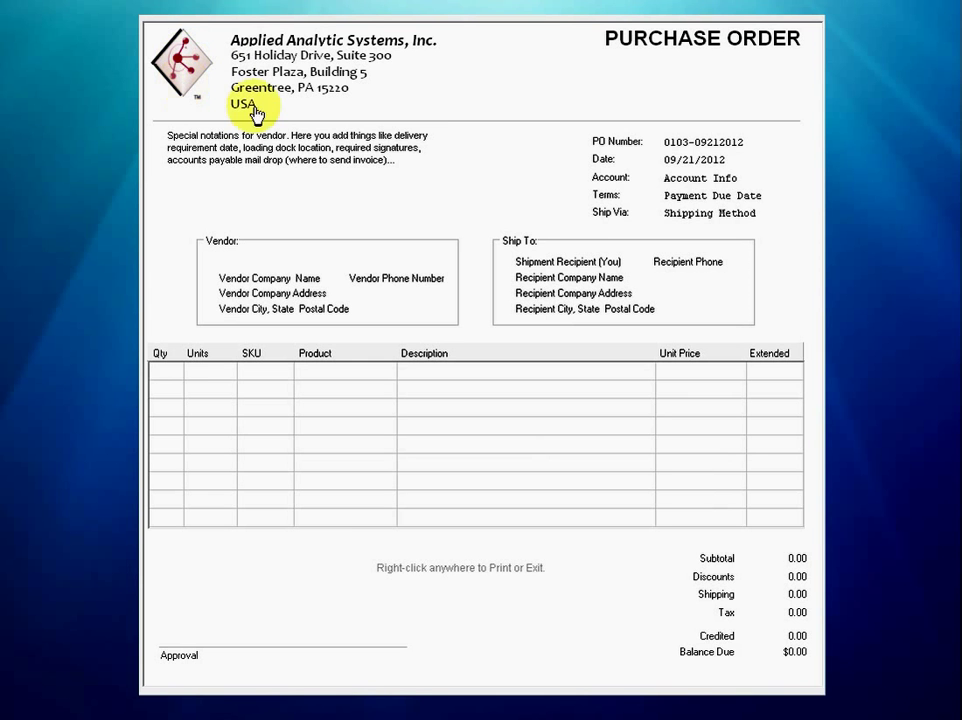
# Step: Apply Tahoma Bold 9 as the field label font
pyautogui.click(614, 146)
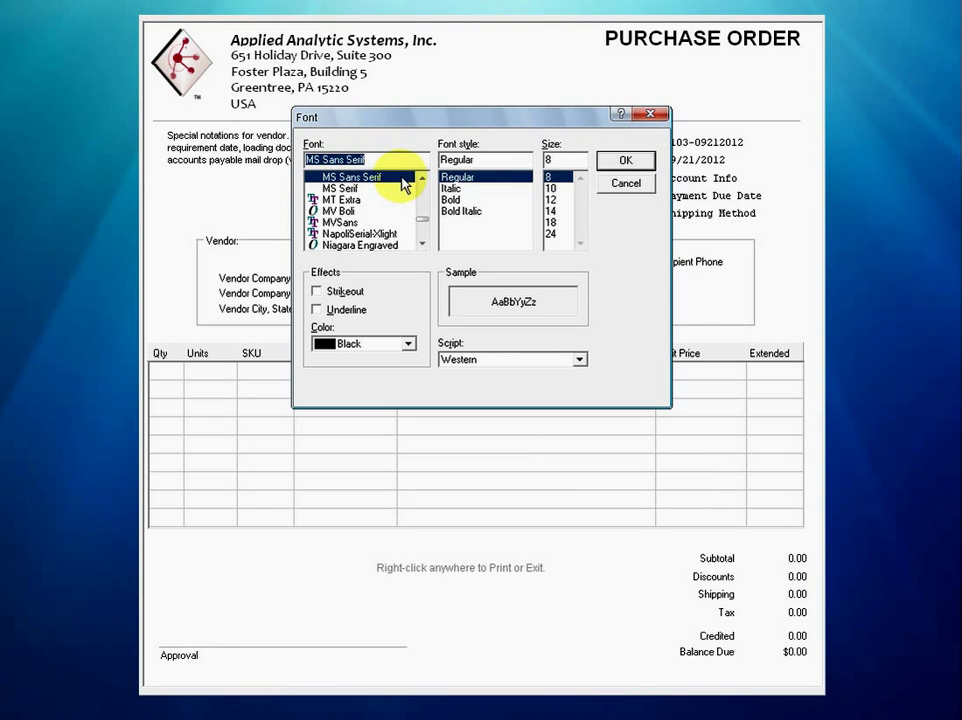
pyautogui.write('t')
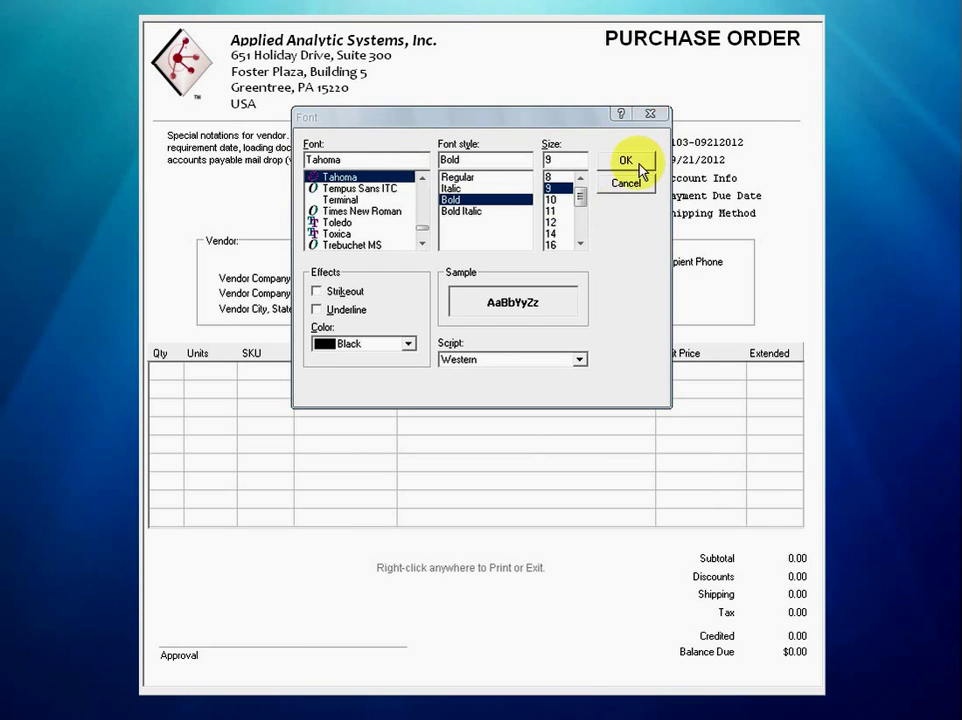
pyautogui.click(626, 161)
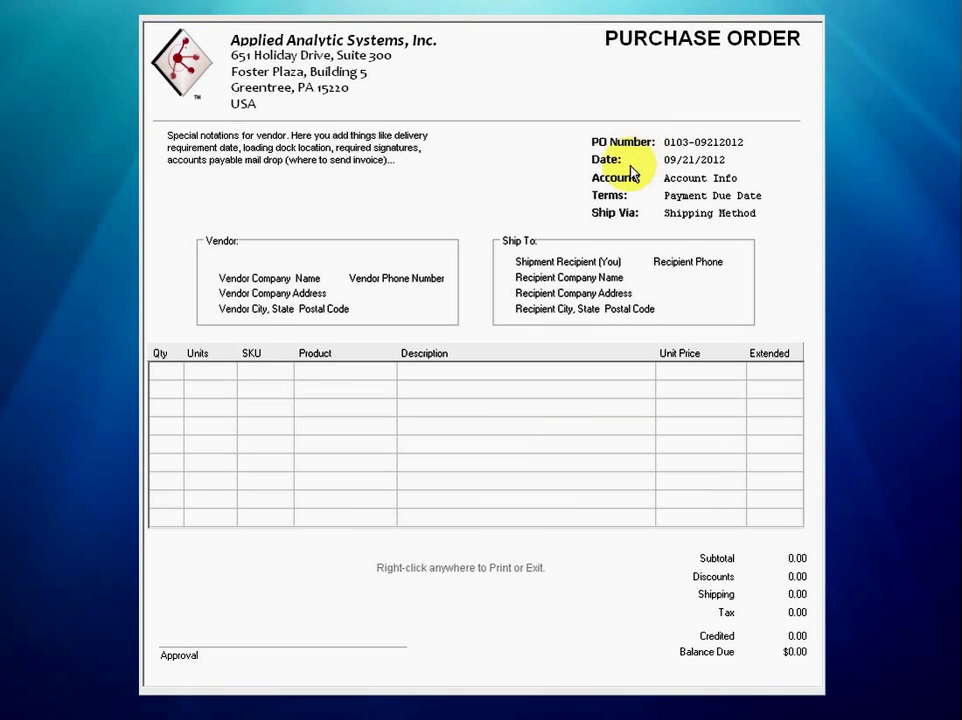
# Step: Set the Qty column header font to Verdana Bold 9
pyautogui.click(164, 357)
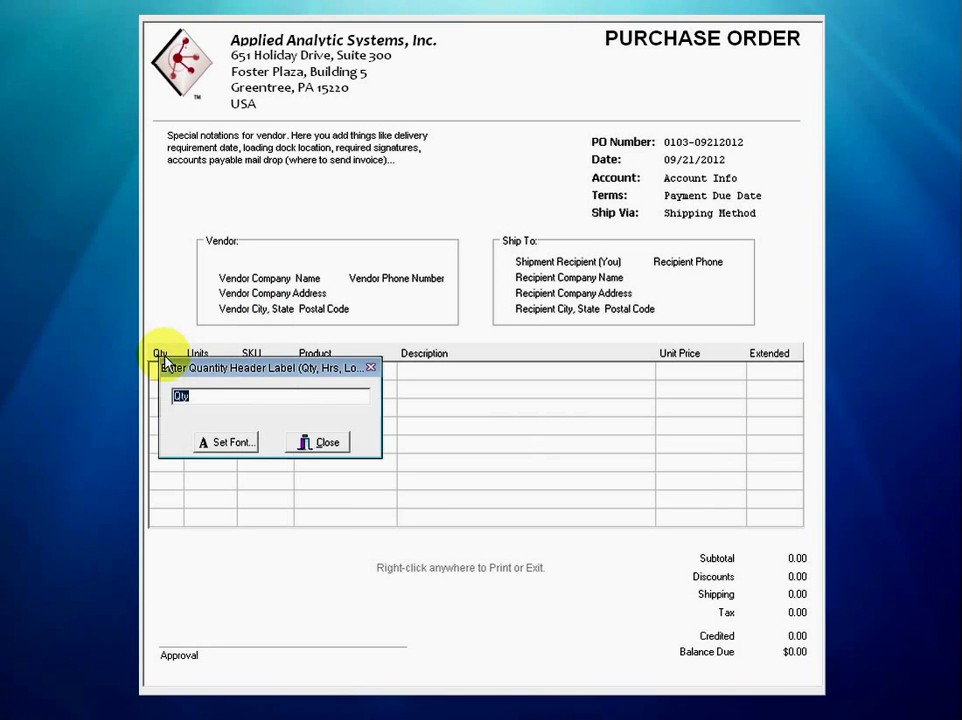
pyautogui.click(227, 443)
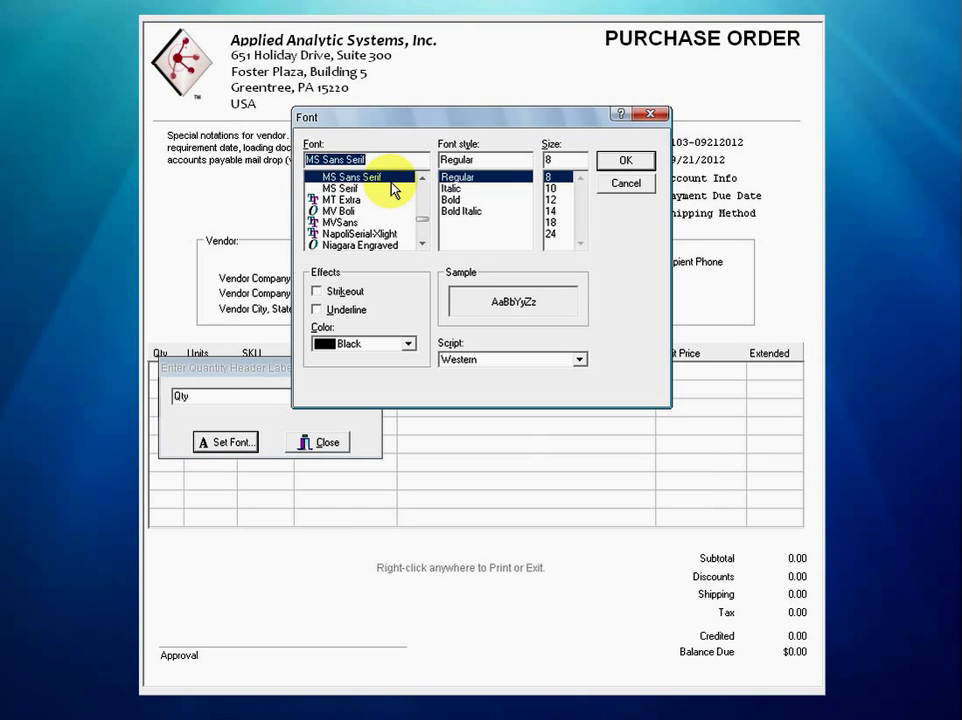
pyautogui.write('v')
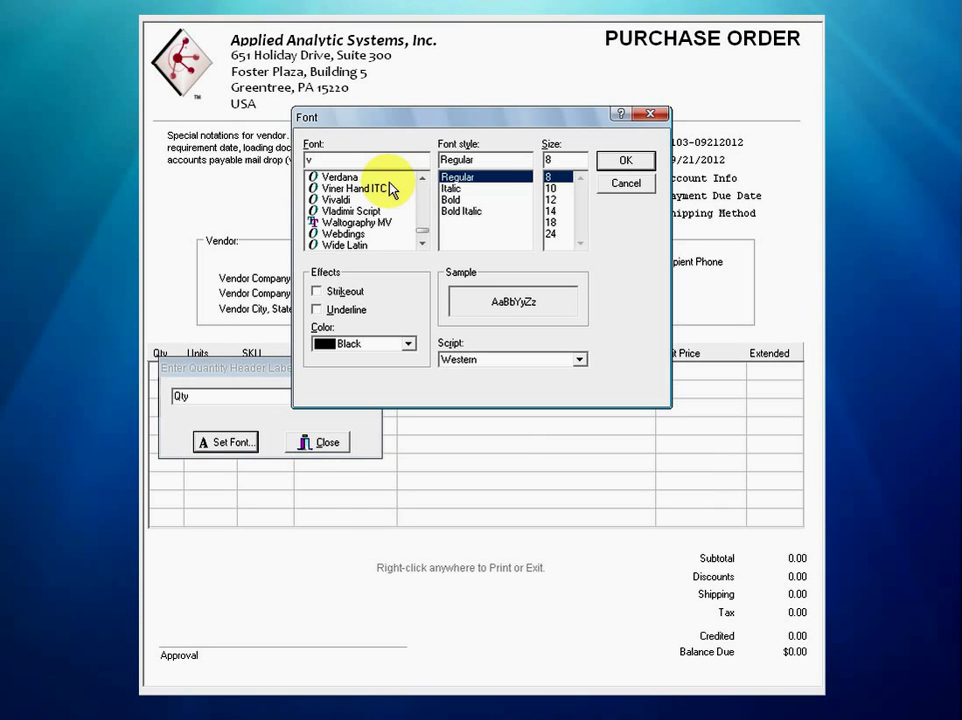
pyautogui.click(451, 199)
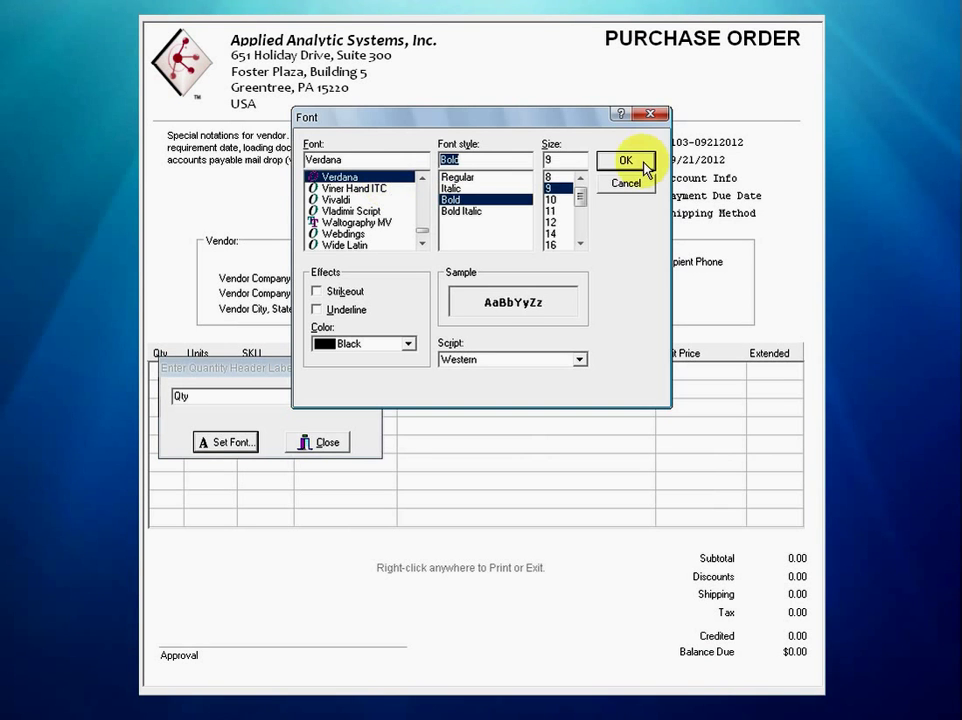
pyautogui.click(638, 161)
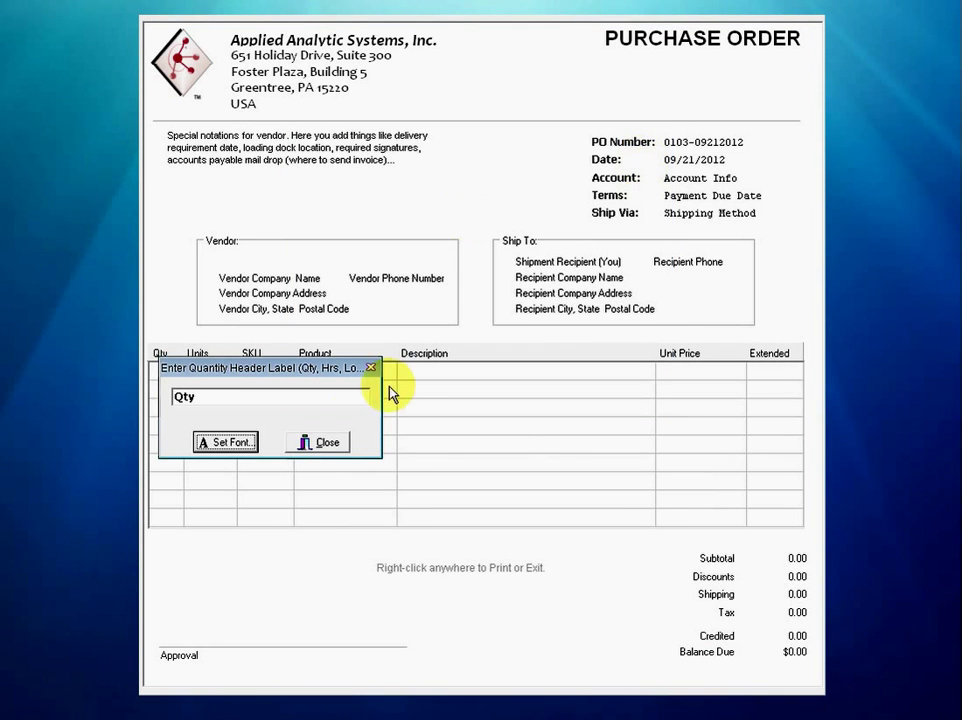
pyautogui.click(326, 443)
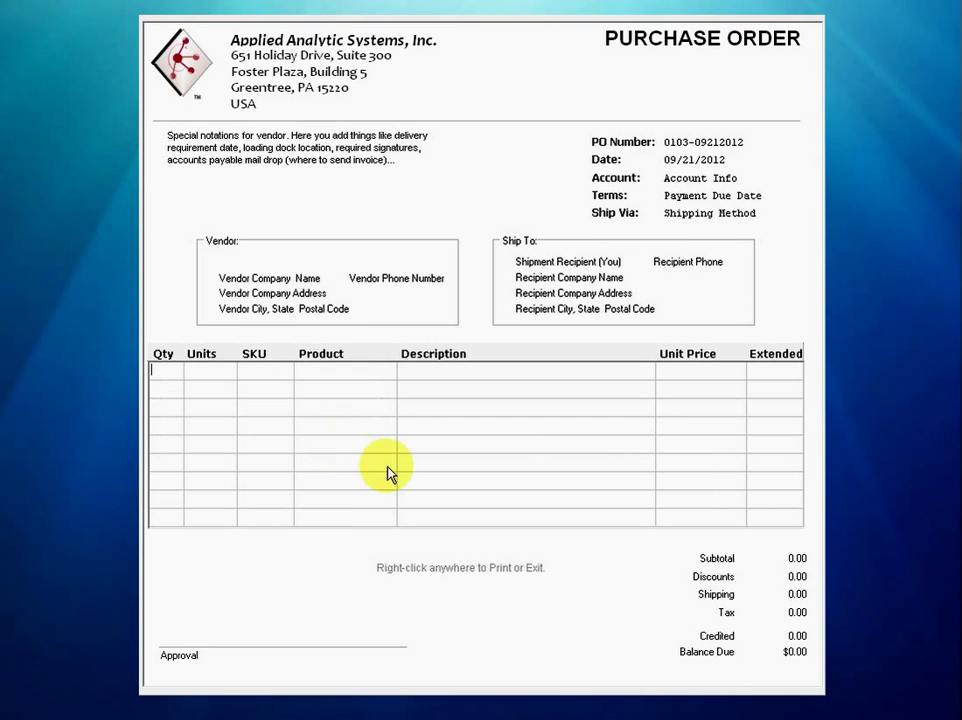
# Step: Rename the Tax label to 'PA Tax' and set it in Tahoma Bold 10
pyautogui.click(727, 614)
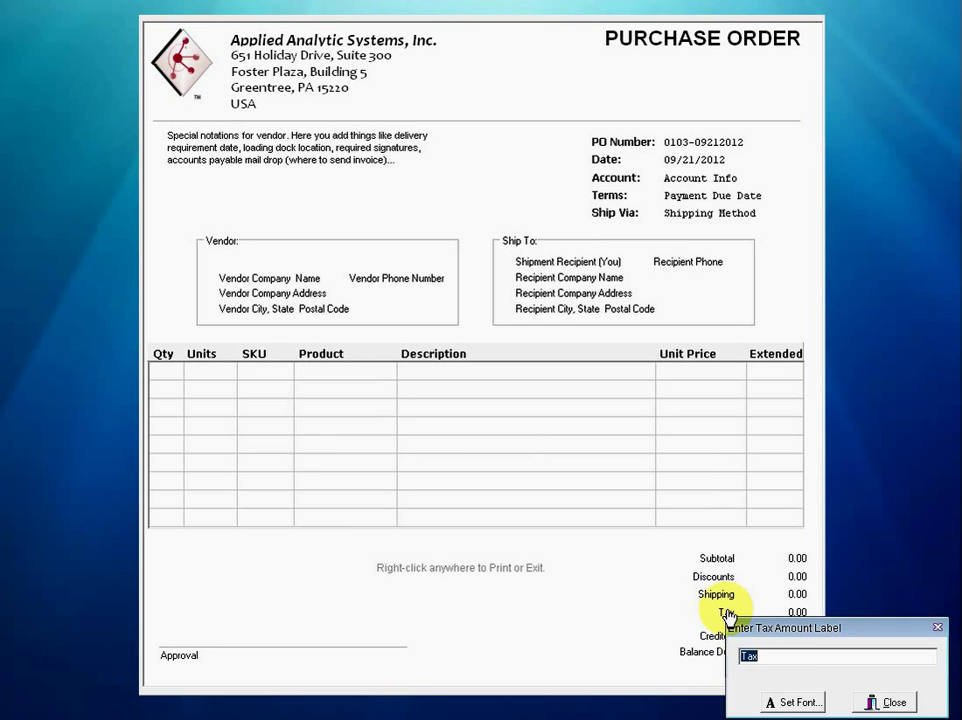
pyautogui.write('PA Tax')
pyautogui.click(792, 702)
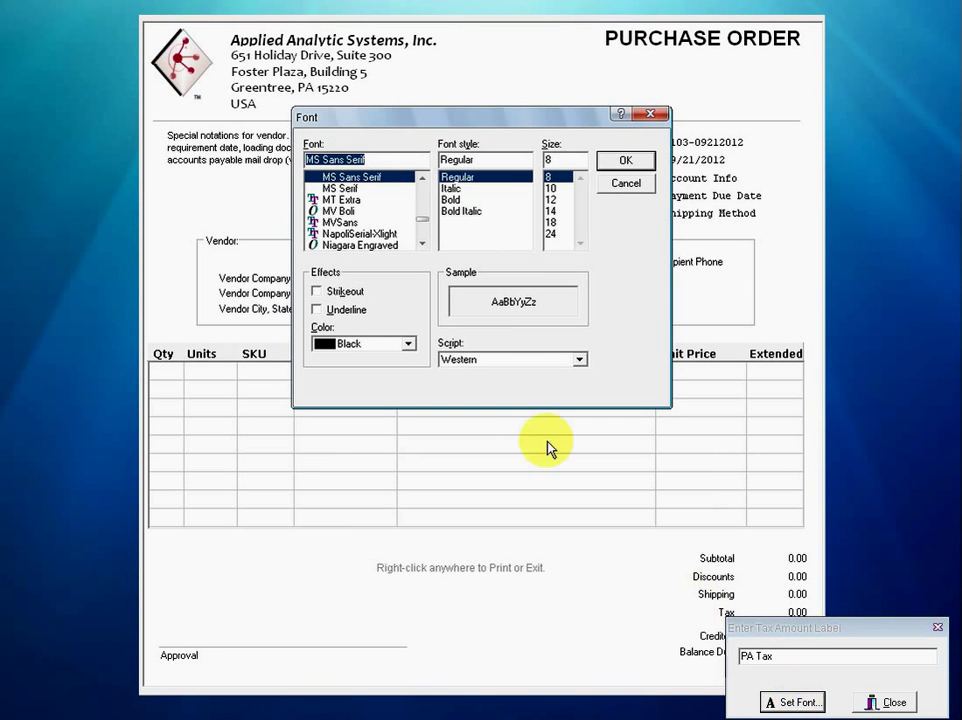
pyautogui.write('t')
pyautogui.click(340, 177)
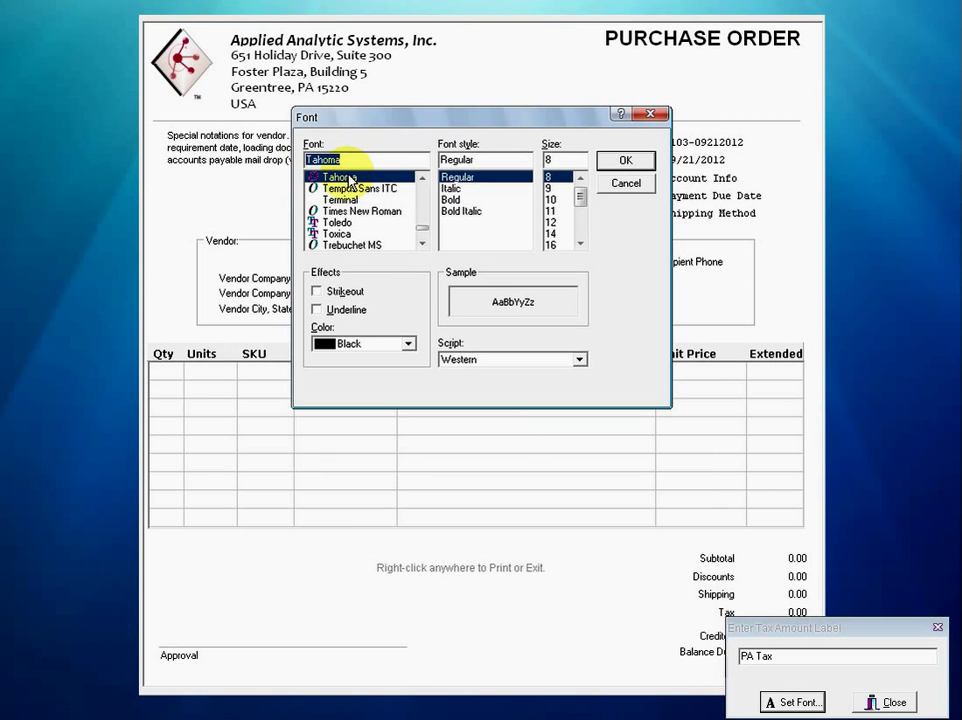
pyautogui.click(452, 199)
pyautogui.click(551, 199)
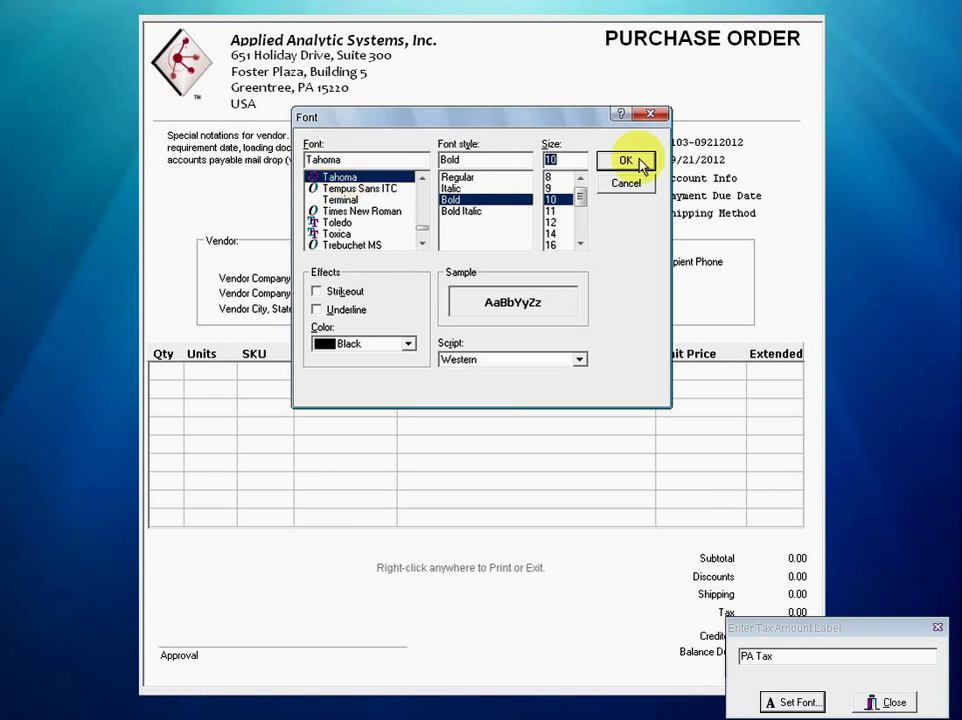
pyautogui.click(627, 162)
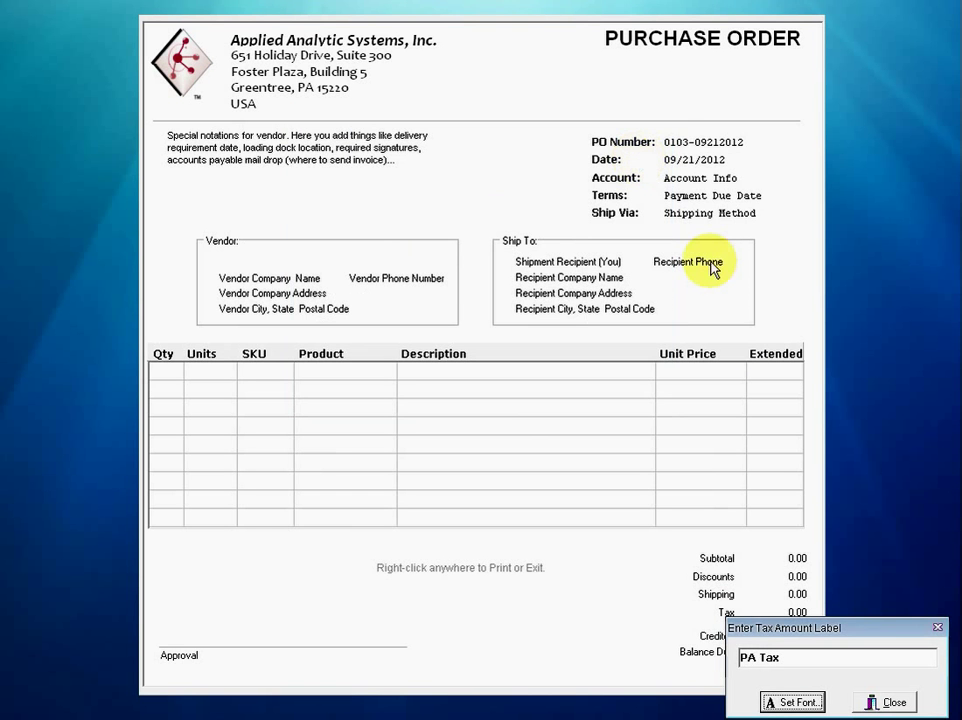
pyautogui.click(880, 698)
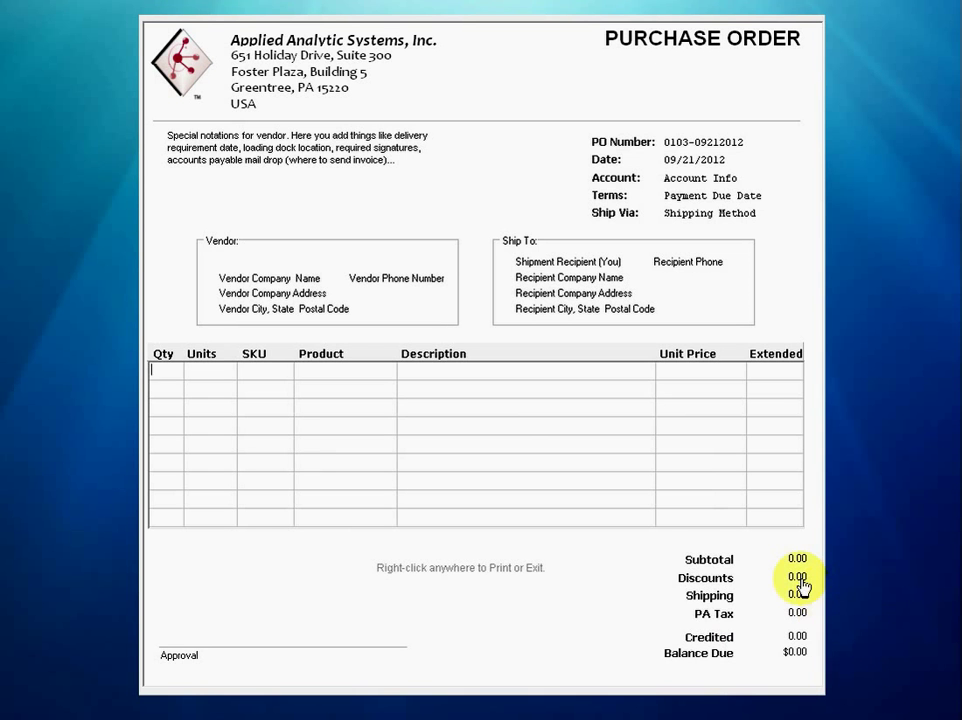
# Step: Set the Discounts and other totals values in OCR A Regular 10
pyautogui.click(800, 580)
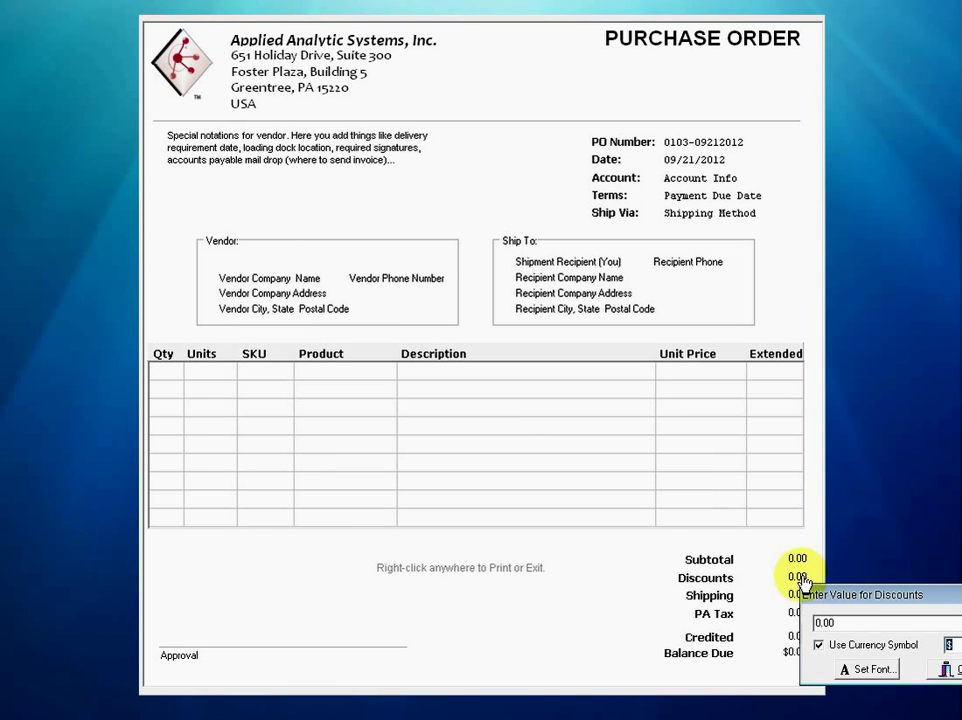
pyautogui.click(868, 669)
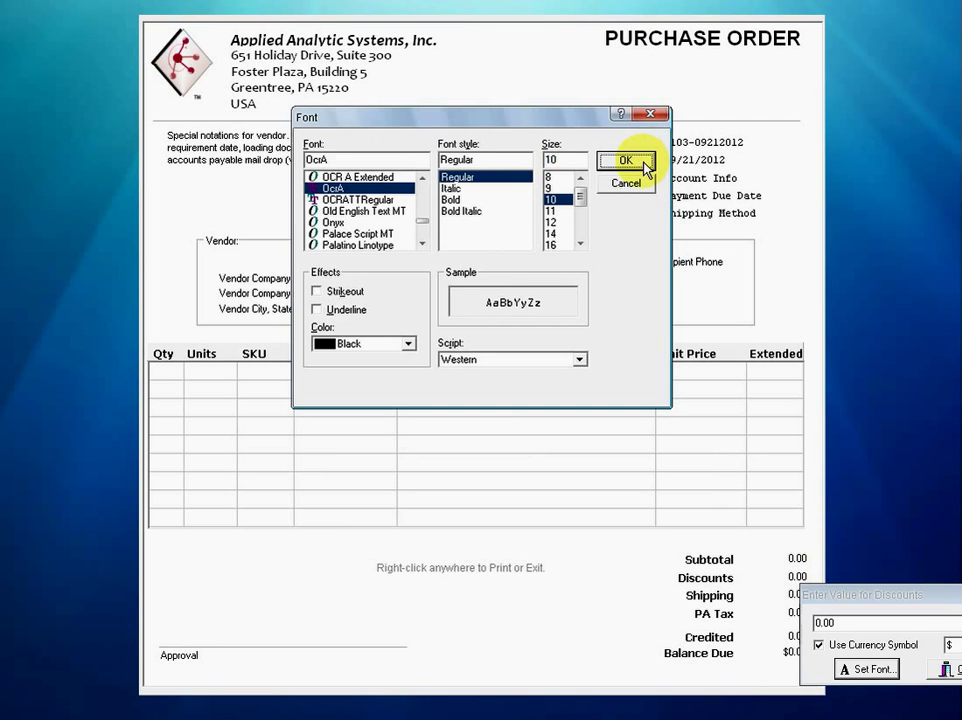
pyautogui.click(645, 164)
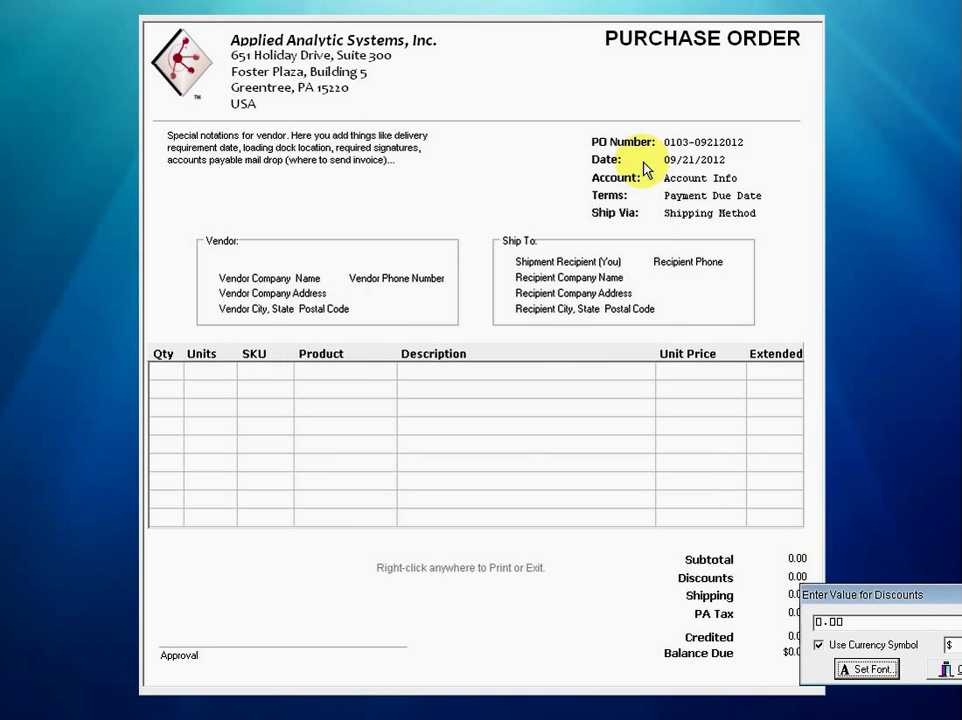
pyautogui.click(955, 670)
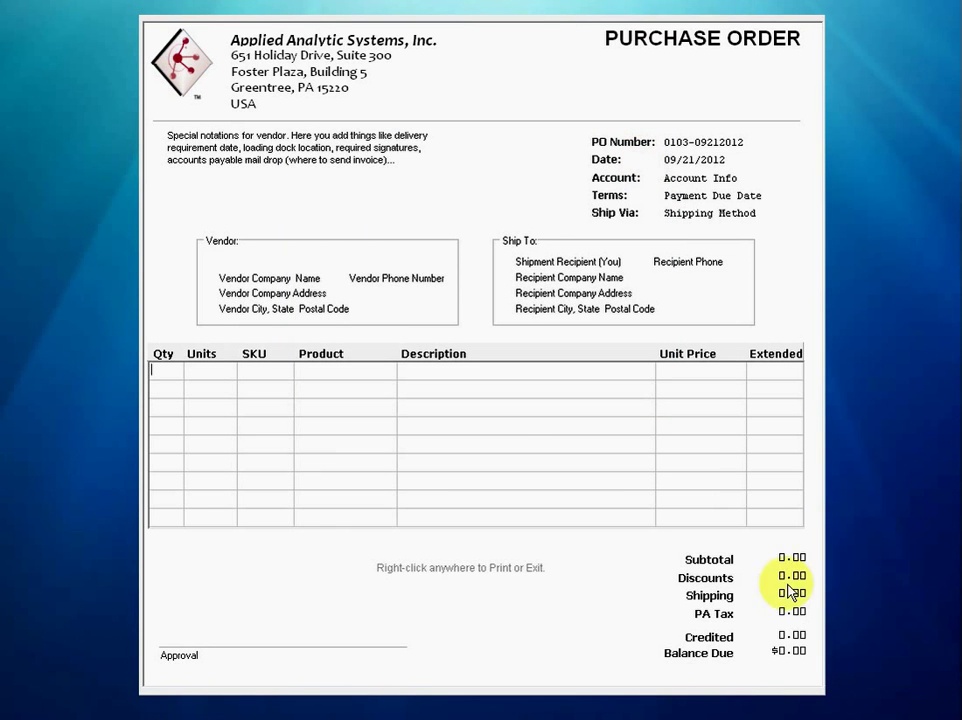